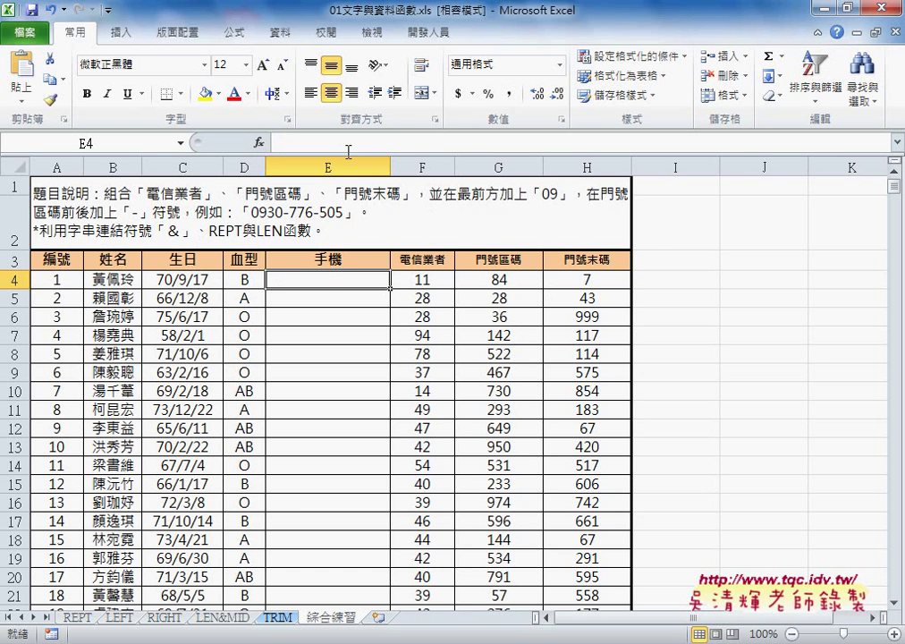
Step: Enter the formula ="09"&F4&"-" in E4 so it displays 0911-
{"action": "left_click", "coordinate": [328, 144]}
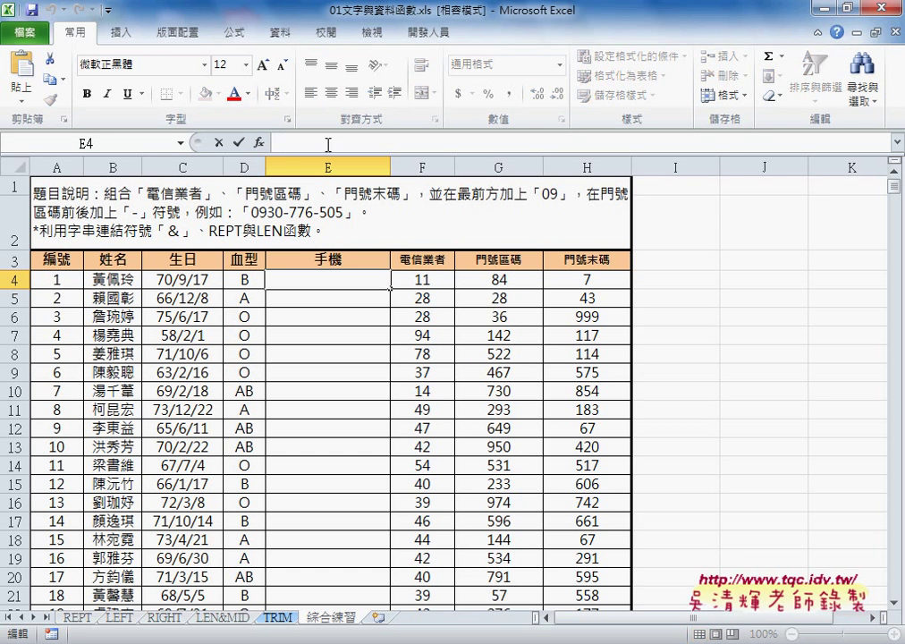
{"action": "type", "text": "="}
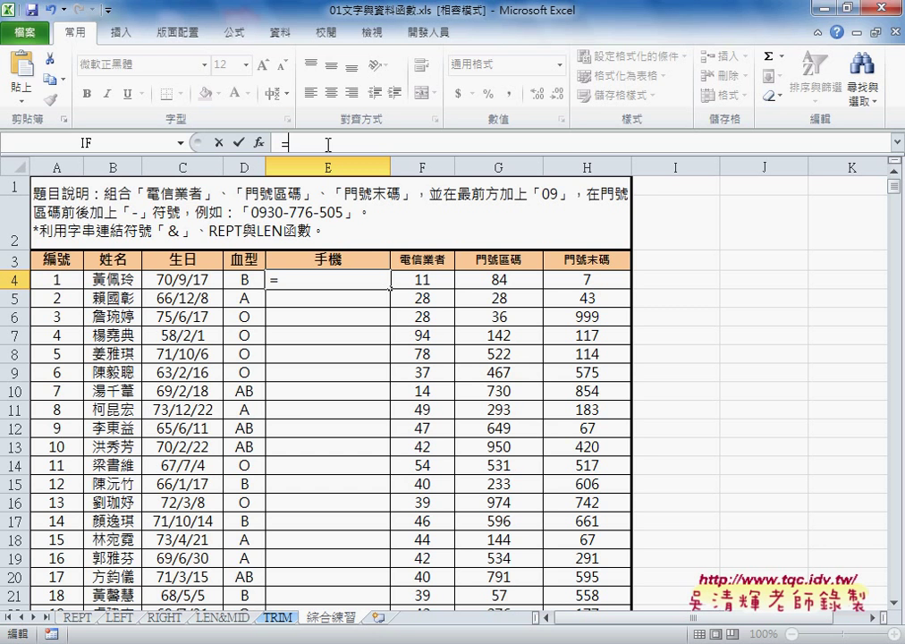
{"action": "type", "text": "\"09"}
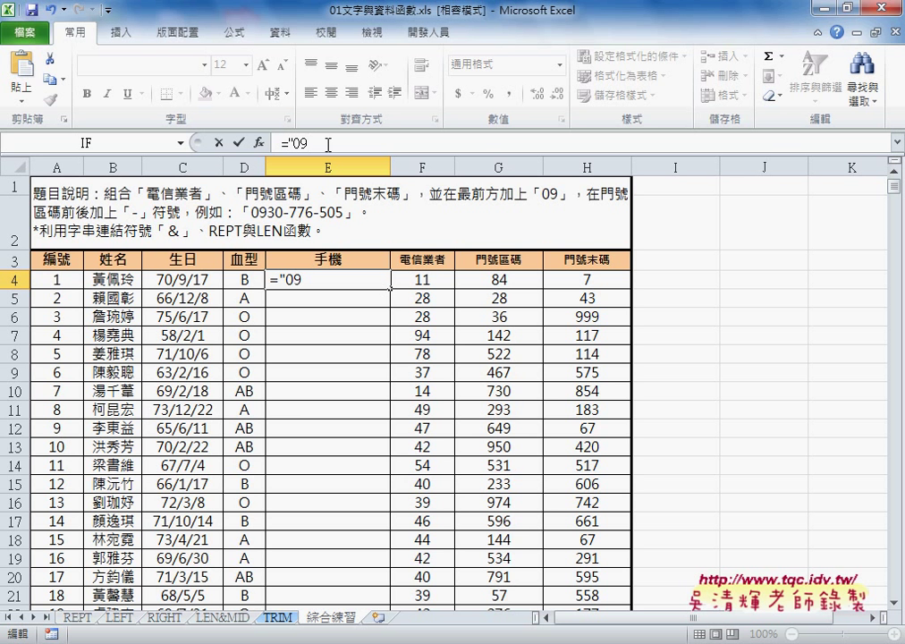
{"action": "type", "text": "\"&"}
{"action": "left_click", "coordinate": [425, 284]}
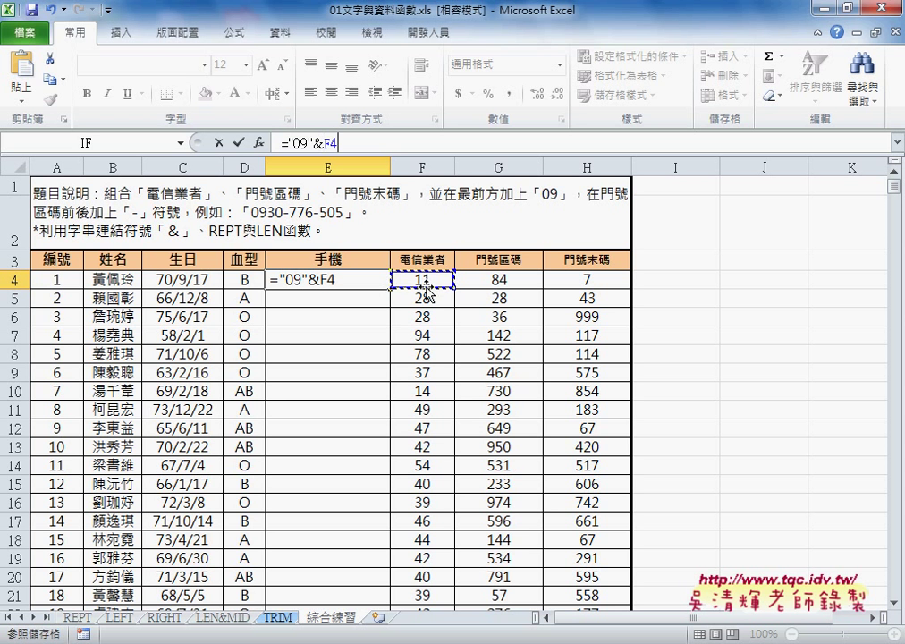
{"action": "type", "text": "&"}
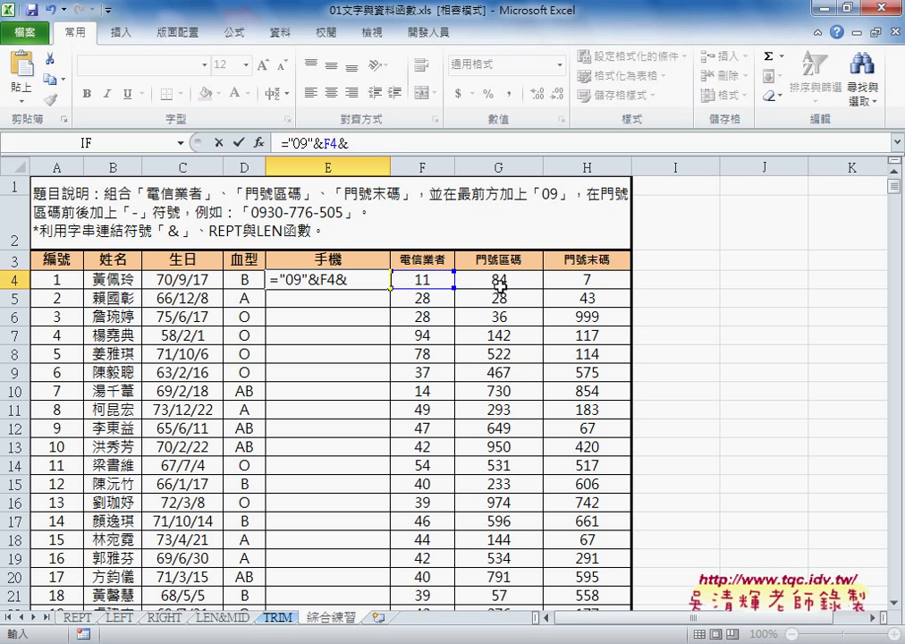
{"action": "type", "text": "\"-\""}
{"action": "type", "text": "&"}
{"action": "key", "text": "BackSpace"}
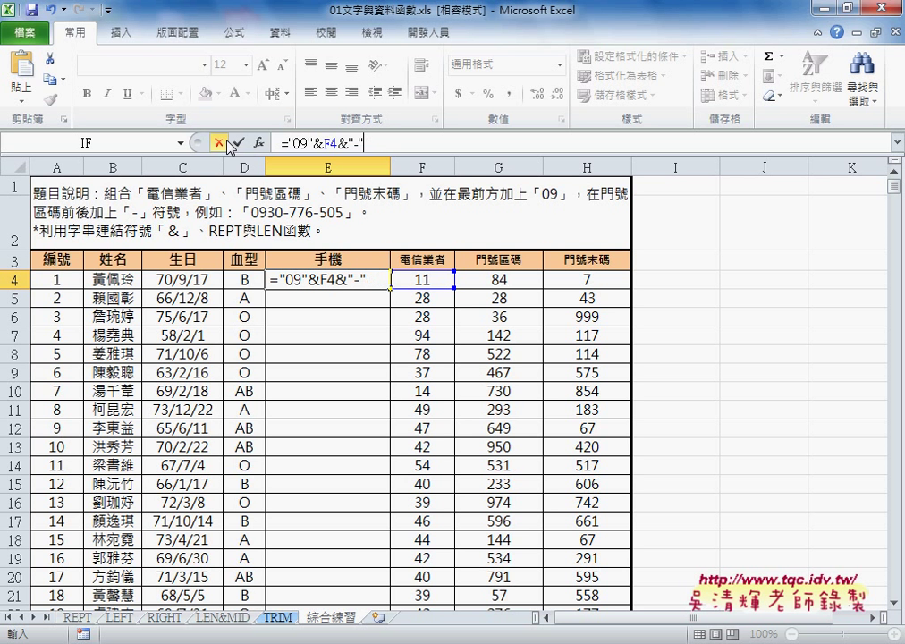
{"action": "left_click", "coordinate": [238, 143]}
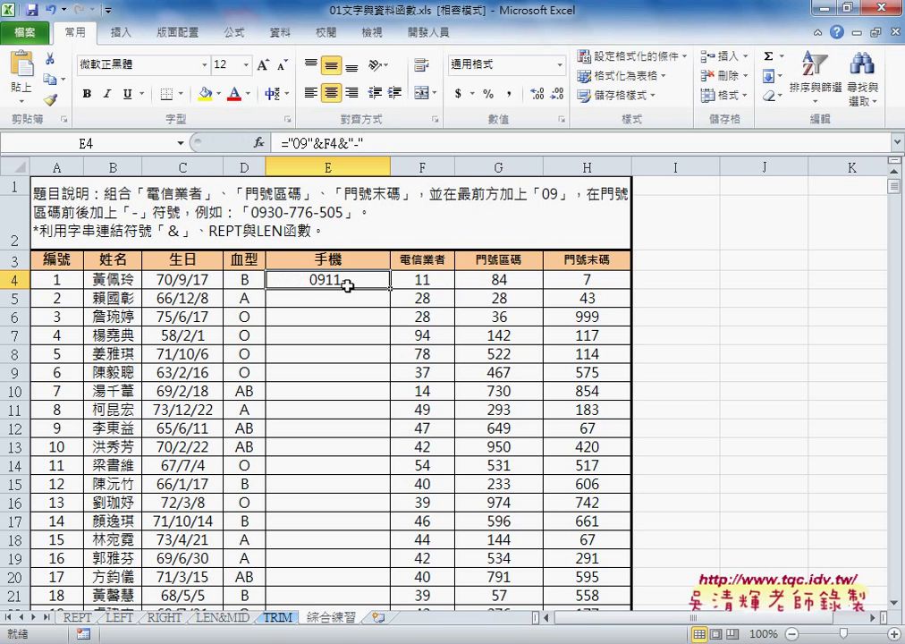
Step: Put E4's formula ="09"&F4&"-" back into edit mode in the formula bar
{"action": "left_click", "coordinate": [416, 146]}
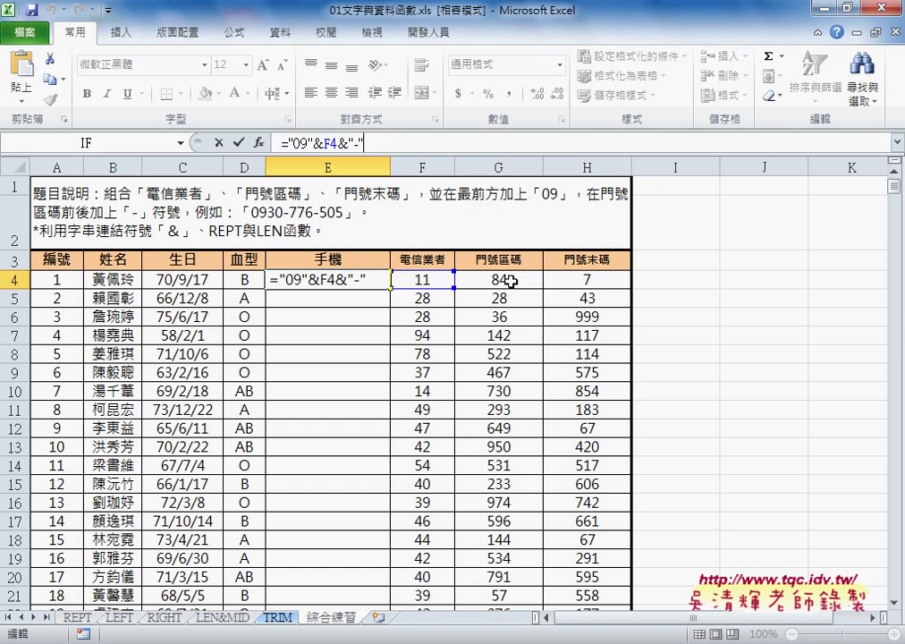
Step: Append &G4 to E4's formula, making it ="09"&F4&"-"&G4 showing 0911-84
{"action": "type", "text": "&"}
{"action": "left_click", "coordinate": [510, 280]}
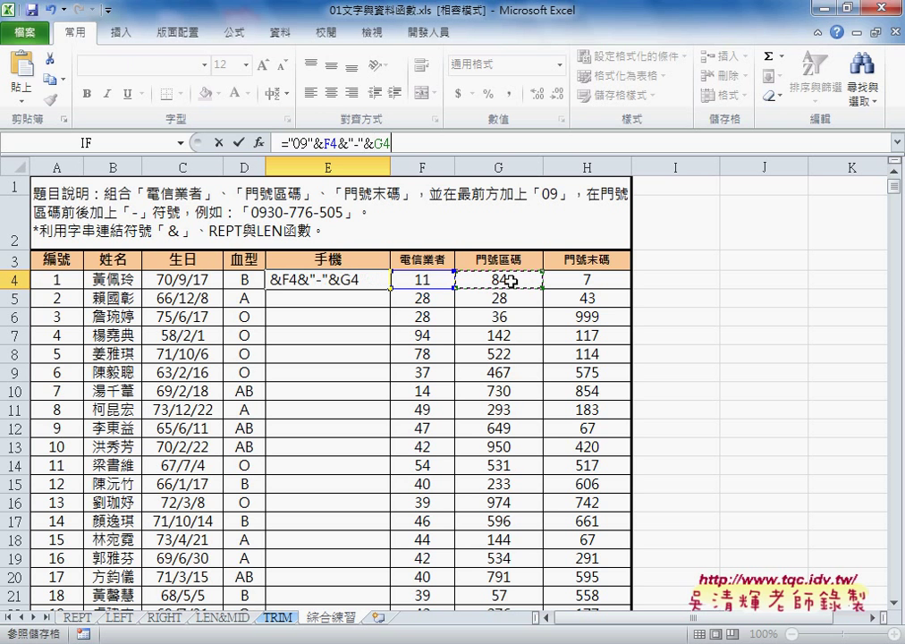
{"action": "left_click", "coordinate": [238, 143]}
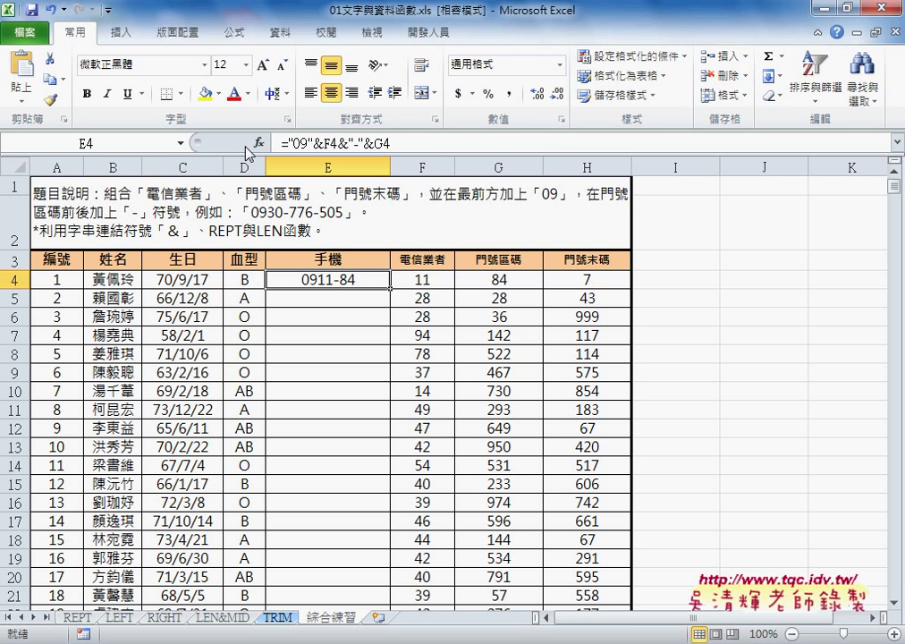
Step: Check G4's area code 84, then reopen E4's formula ="09"&F4&"-"&G4 for editing
{"action": "left_click", "coordinate": [507, 279]}
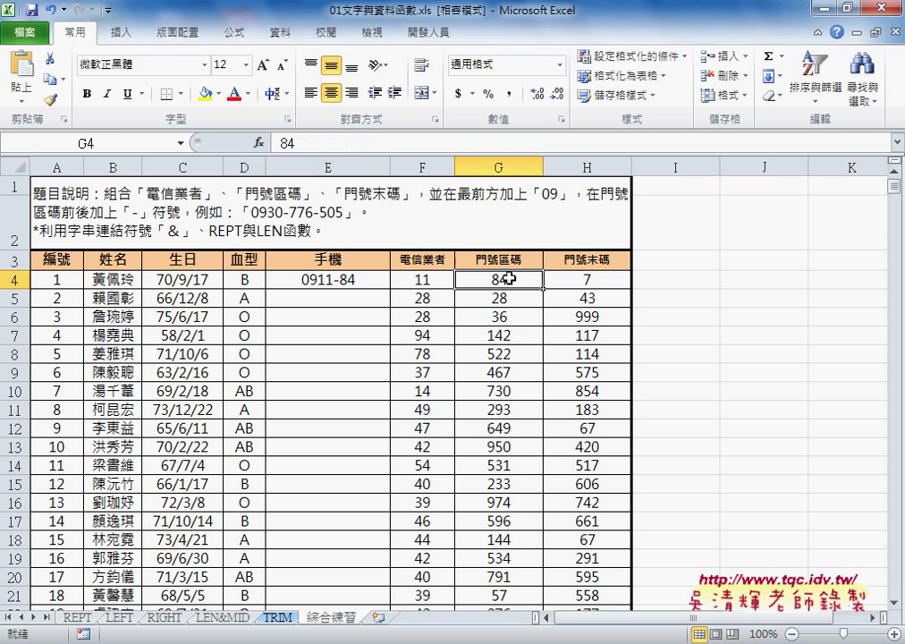
{"action": "left_click", "coordinate": [345, 279]}
{"action": "left_click", "coordinate": [429, 143]}
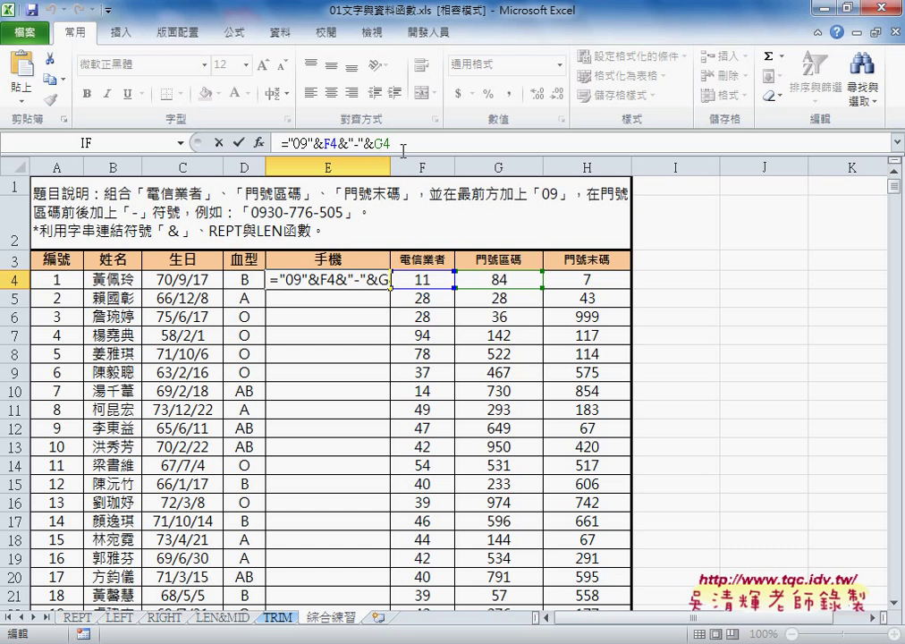
Step: Add REPT("0",3-LEN(G4)) zero padding to the E4 formula so it shows 0911-0
{"action": "type", "text": "re"}
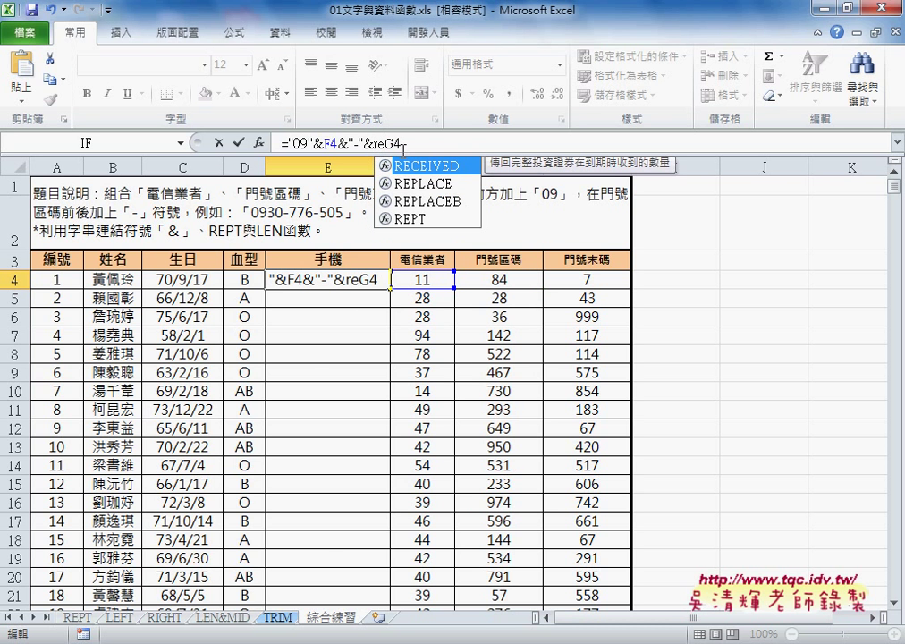
{"action": "type", "text": "pt("}
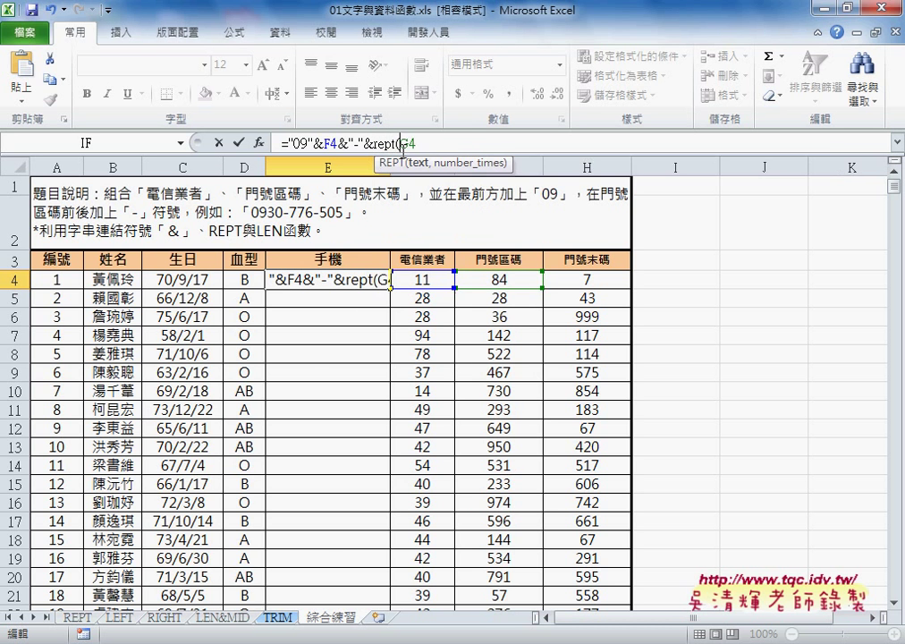
{"action": "type", "text": "\""}
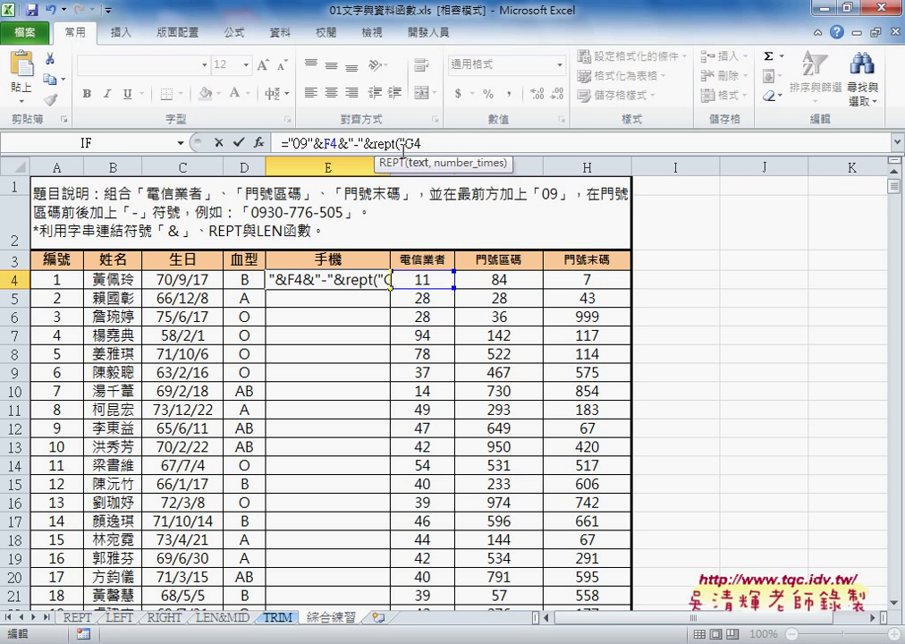
{"action": "type", "text": "0\""}
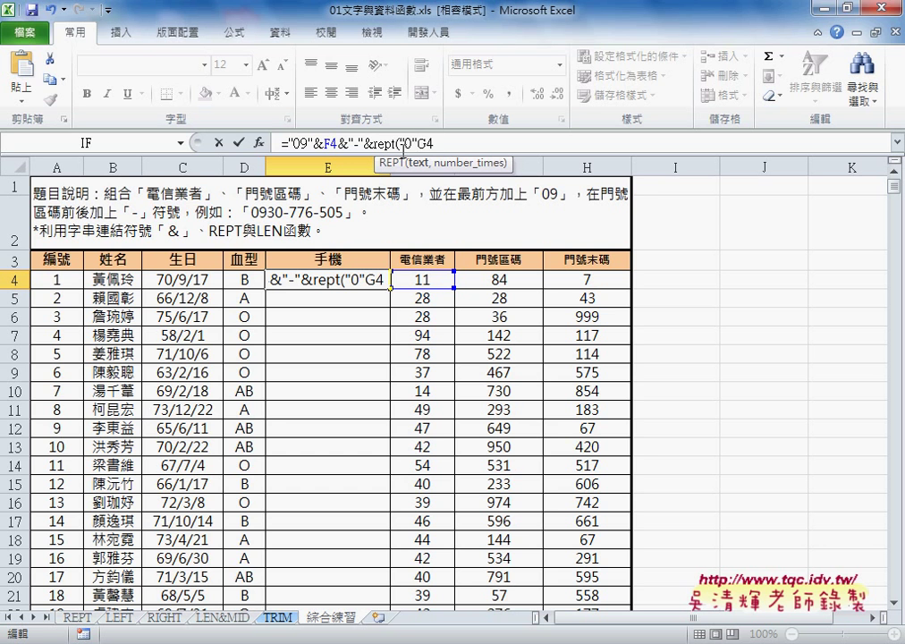
{"action": "type", "text": ","}
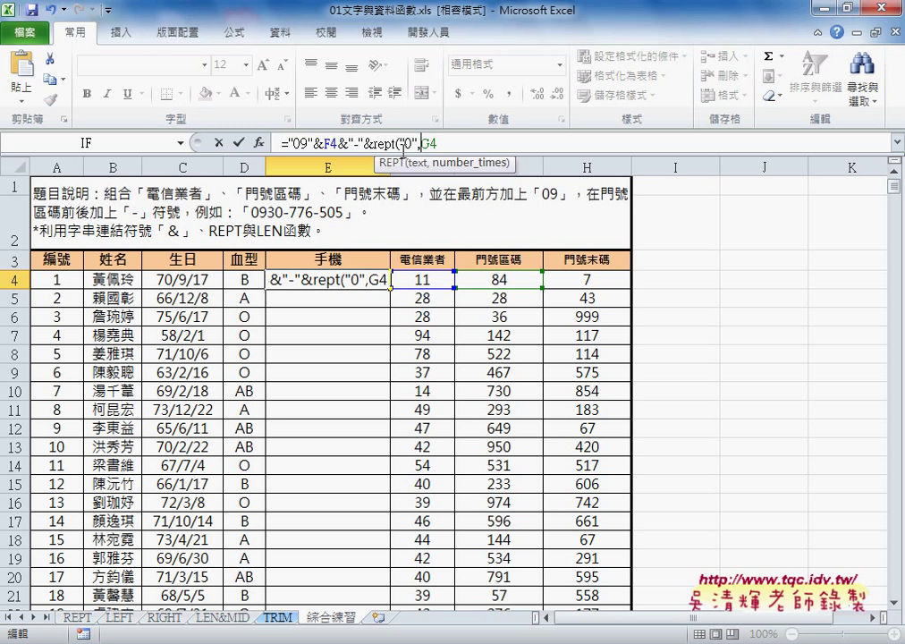
{"action": "type", "text": "3"}
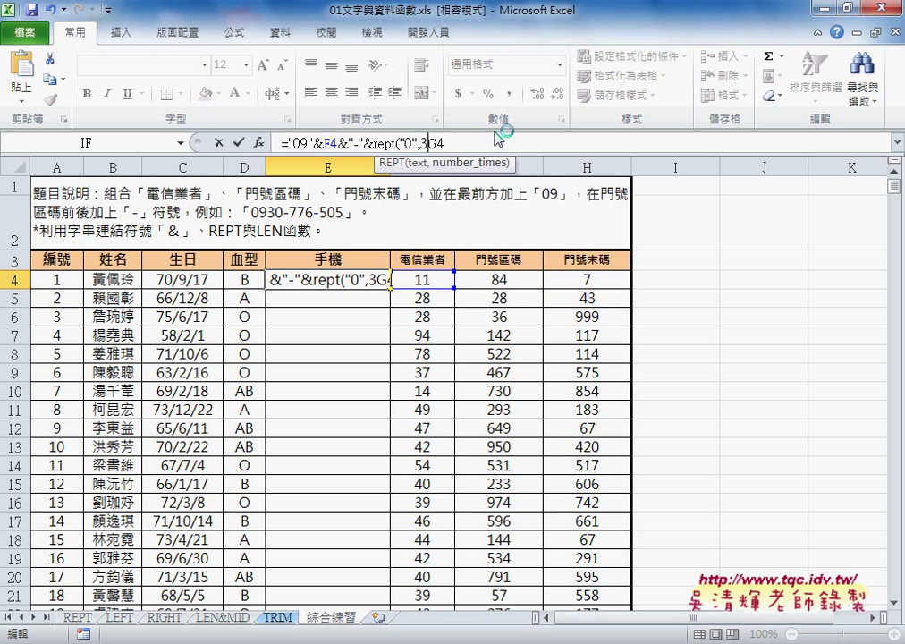
{"action": "type", "text": "-"}
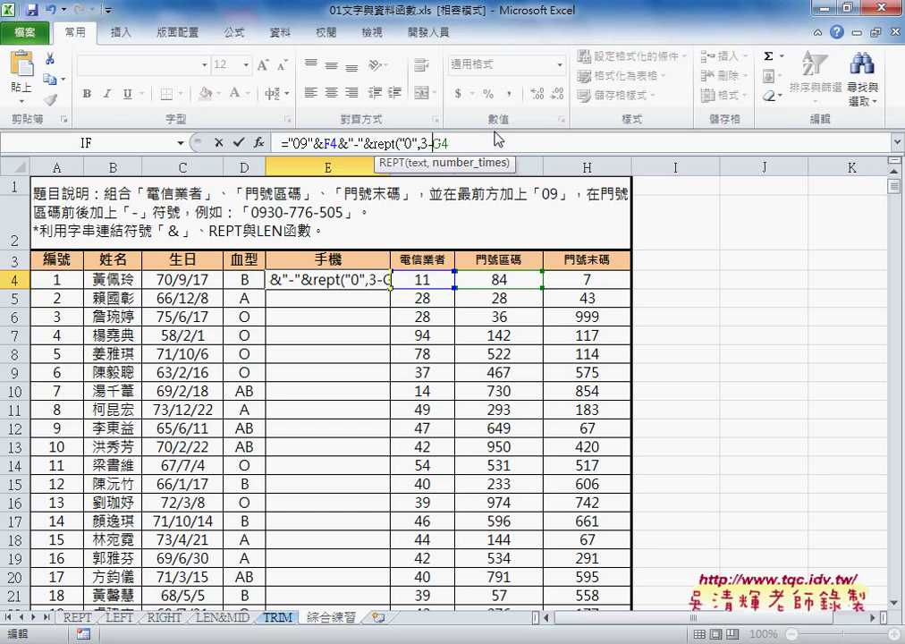
{"action": "type", "text": "le"}
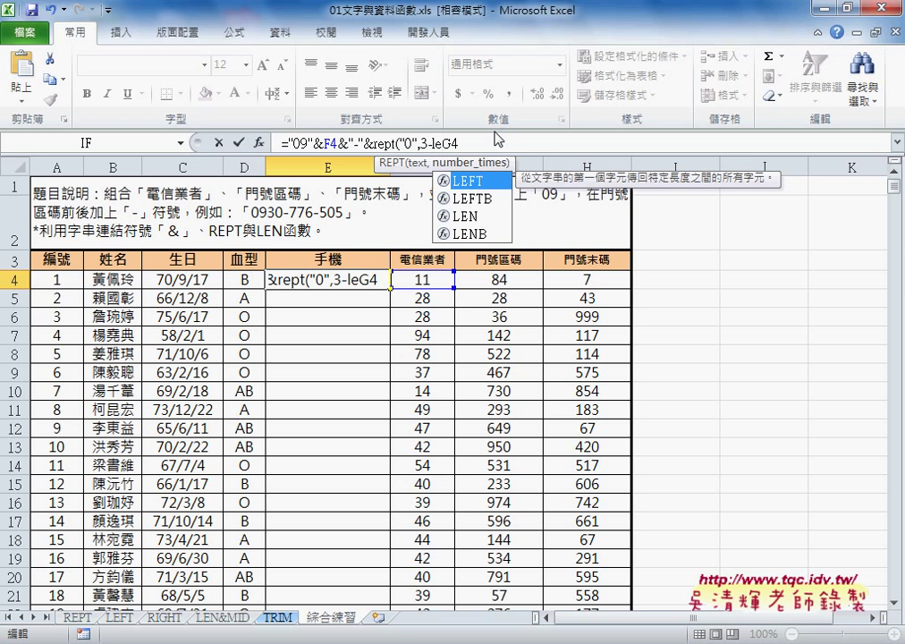
{"action": "type", "text": "n("}
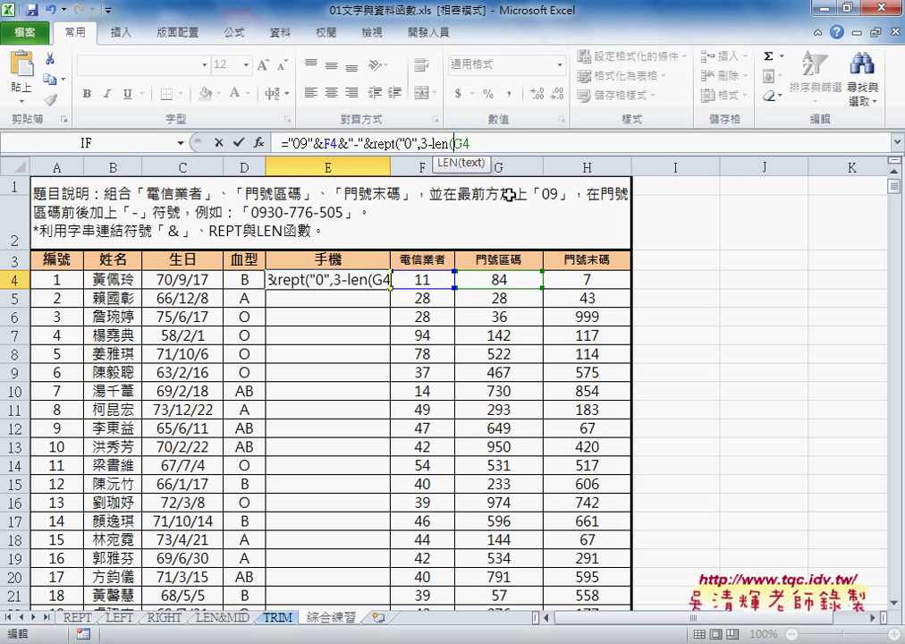
{"action": "type", "text": ")"}
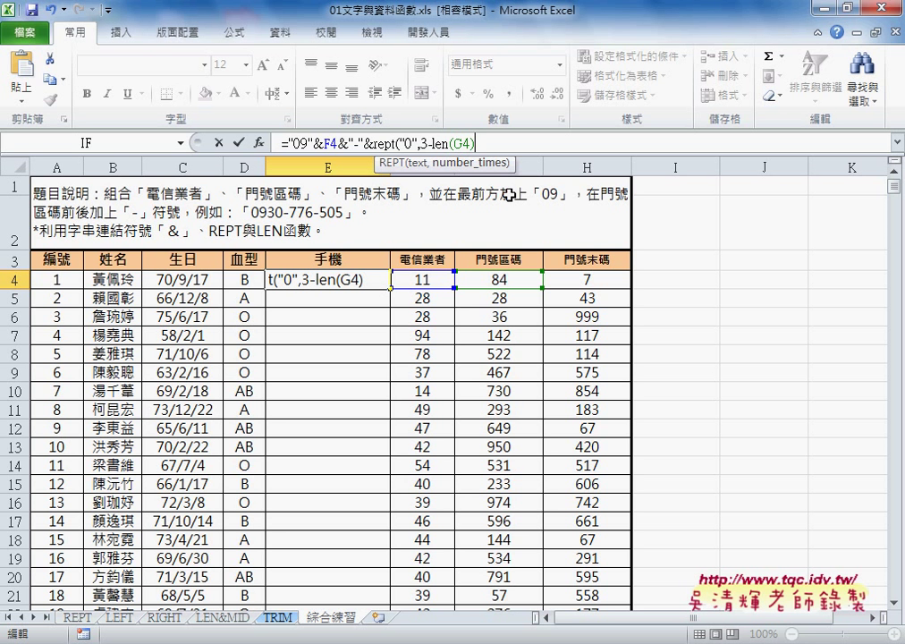
{"action": "type", "text": ")"}
{"action": "left_click_drag", "start_coordinate": [374, 143], "coordinate": [499, 144]}
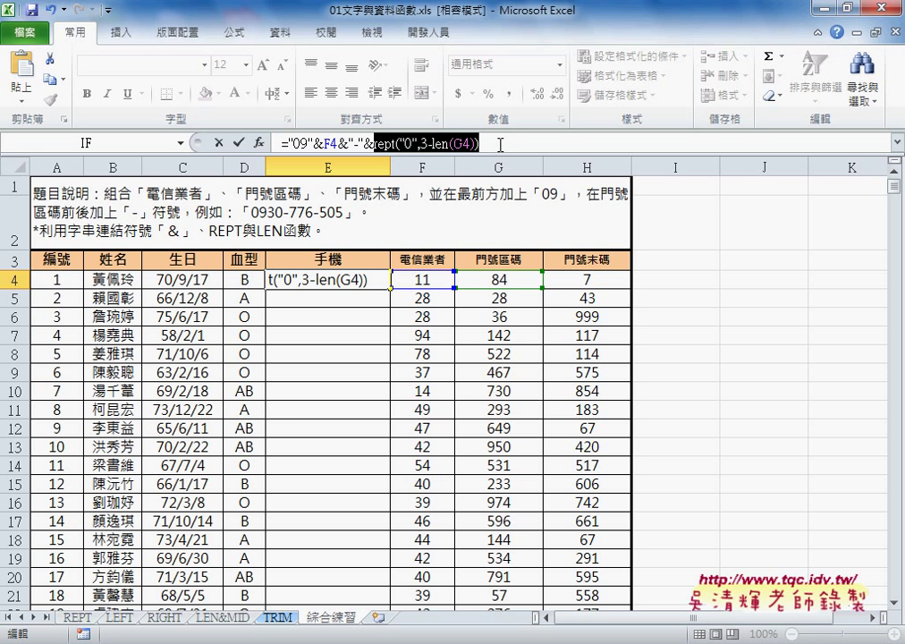
{"action": "left_click", "coordinate": [238, 143]}
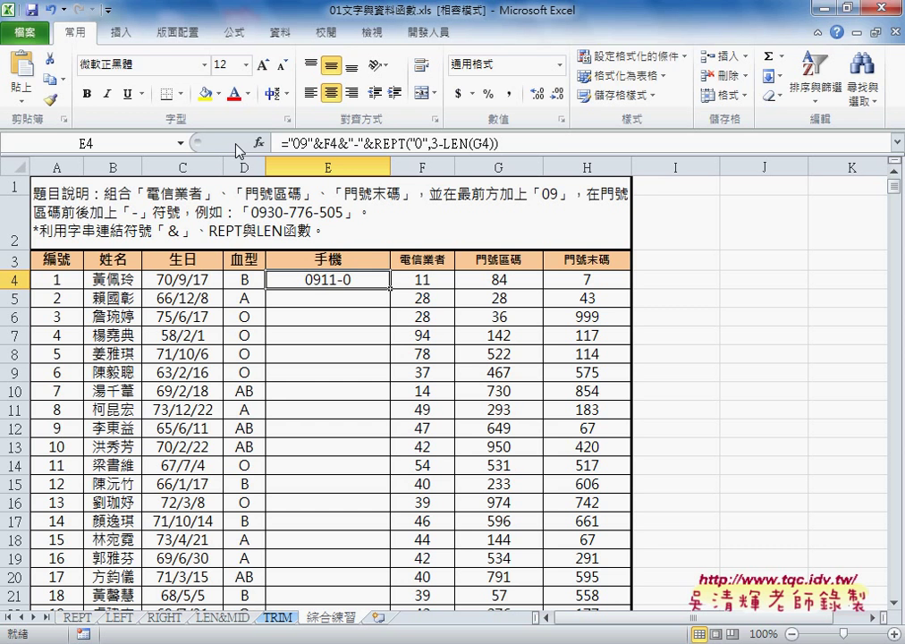
Step: Append &G4 after the zero padding so E4 displays 0911-084
{"action": "left_click", "coordinate": [524, 145]}
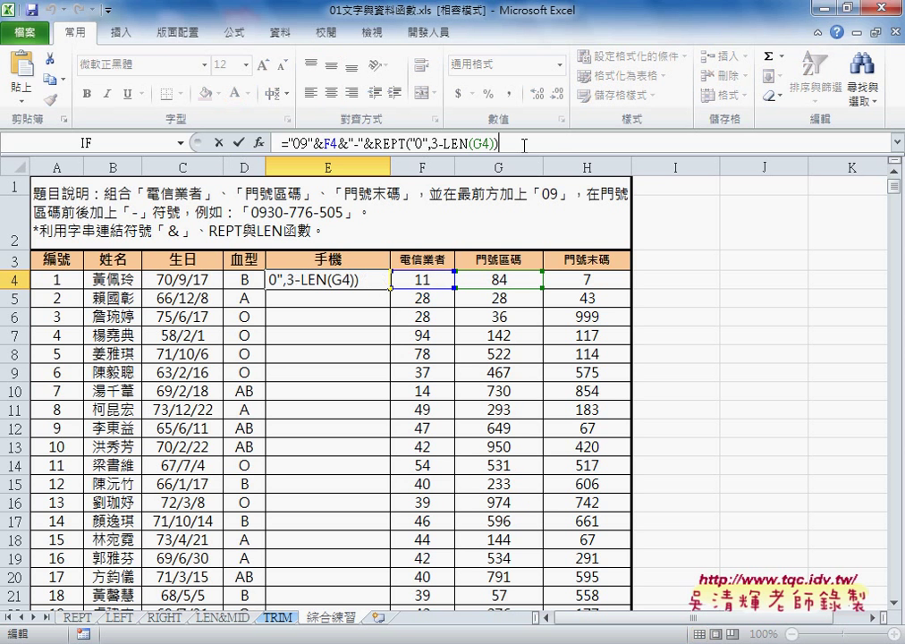
{"action": "type", "text": "&"}
{"action": "left_click", "coordinate": [519, 283]}
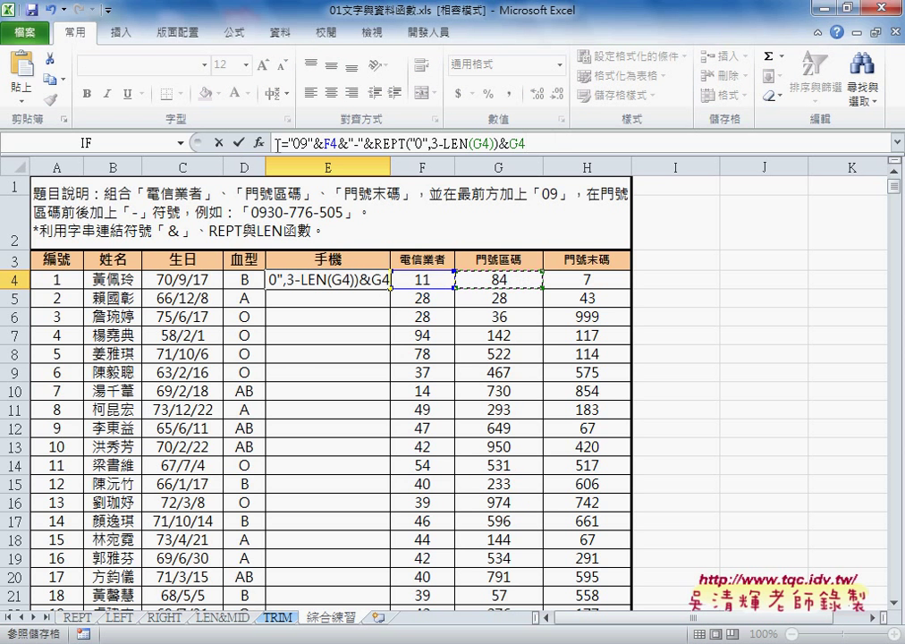
{"action": "left_click", "coordinate": [237, 142]}
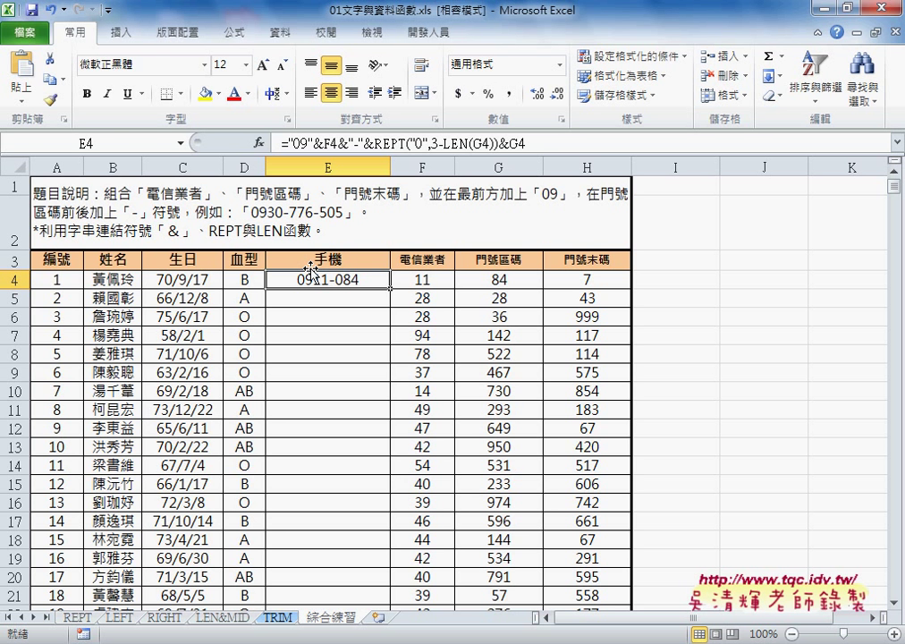
Step: Copy the &"-"&REPT("0",3-LEN(G4))&G4 part and paste it at the formula's end
{"action": "left_click_drag", "start_coordinate": [374, 143], "coordinate": [530, 144]}
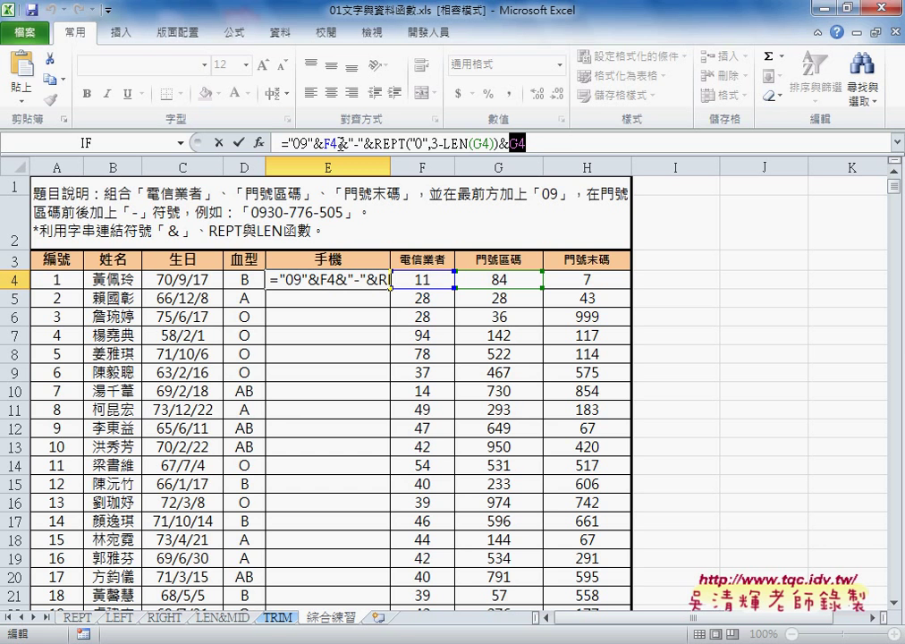
{"action": "left_click_drag", "start_coordinate": [340, 139], "coordinate": [542, 147]}
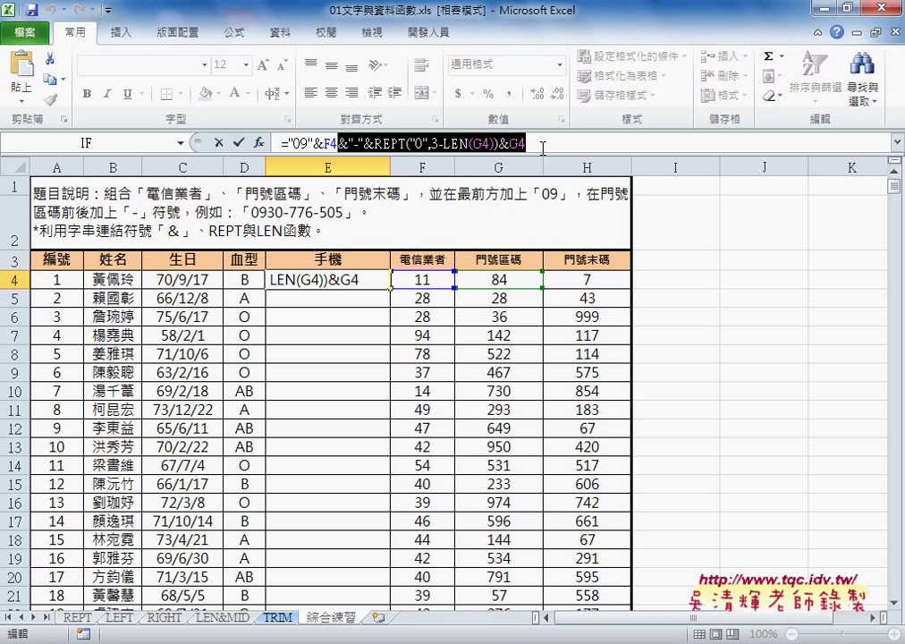
{"action": "left_click", "coordinate": [542, 147]}
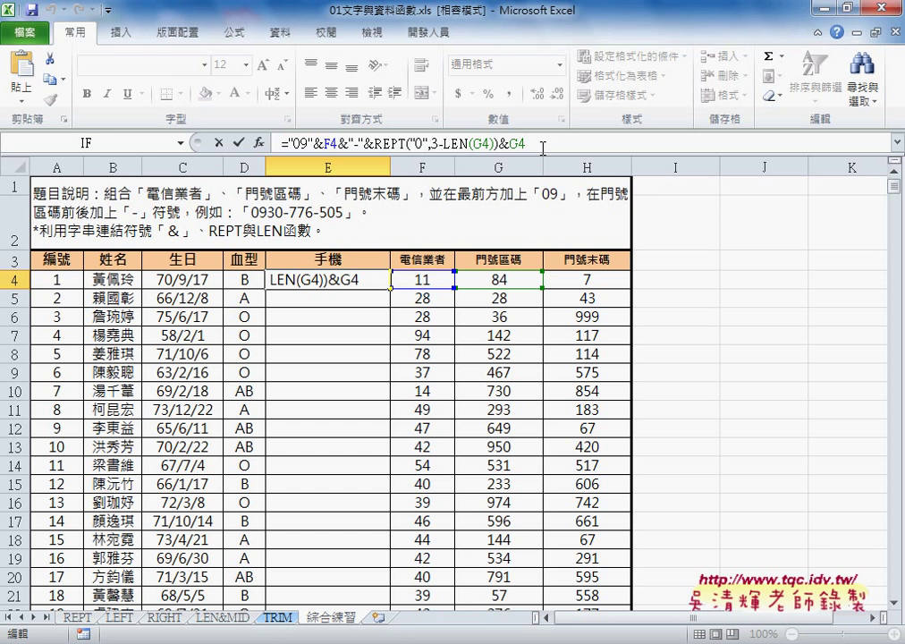
{"action": "type", "text": "&\"-\"&REPT(\"0\",3-LEN(G4))&G4"}
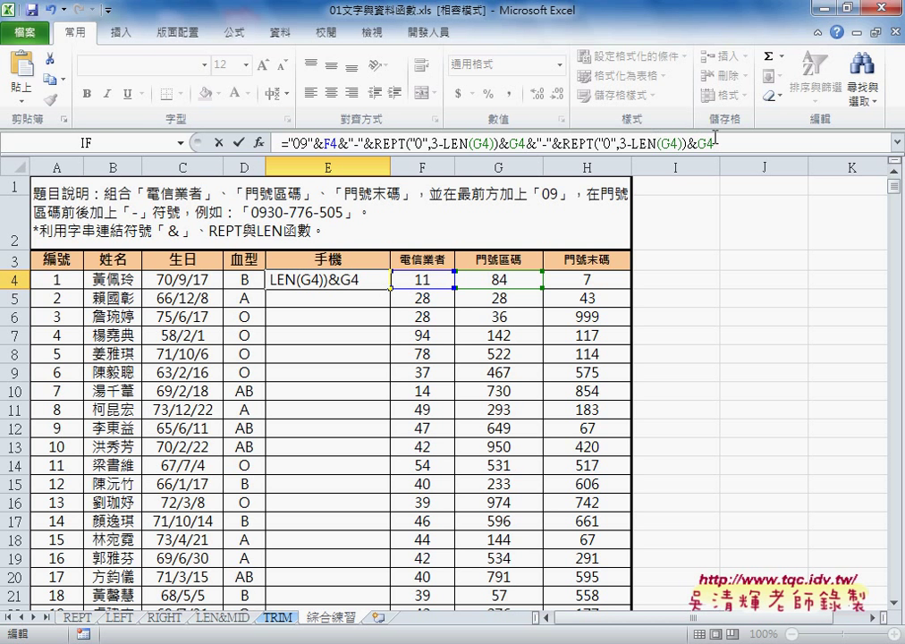
{"action": "key", "text": "Left"}
{"action": "key", "text": "Left"}
{"action": "key", "text": "Left"}
{"action": "key", "text": "shift+Left"}
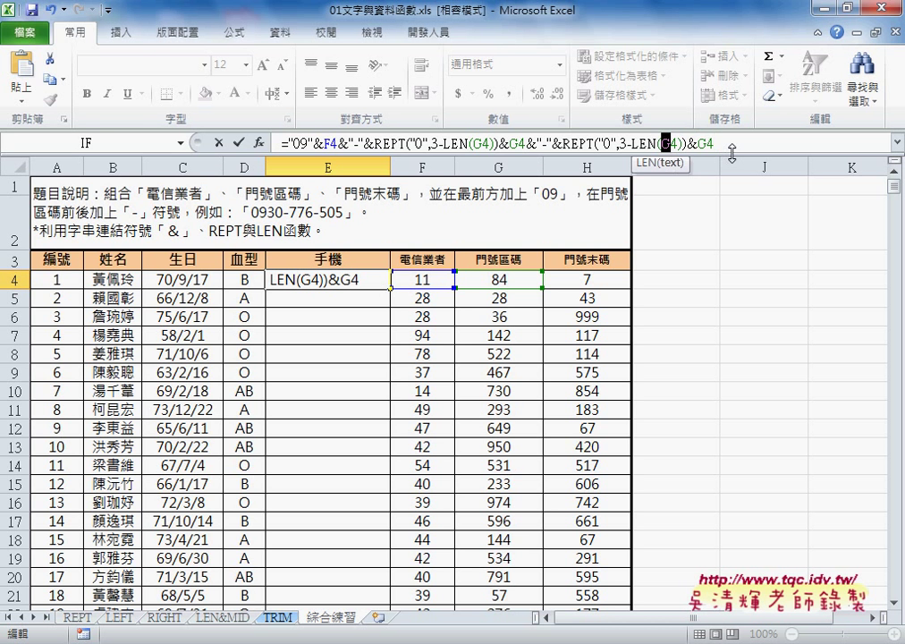
{"action": "type", "text": "H"}
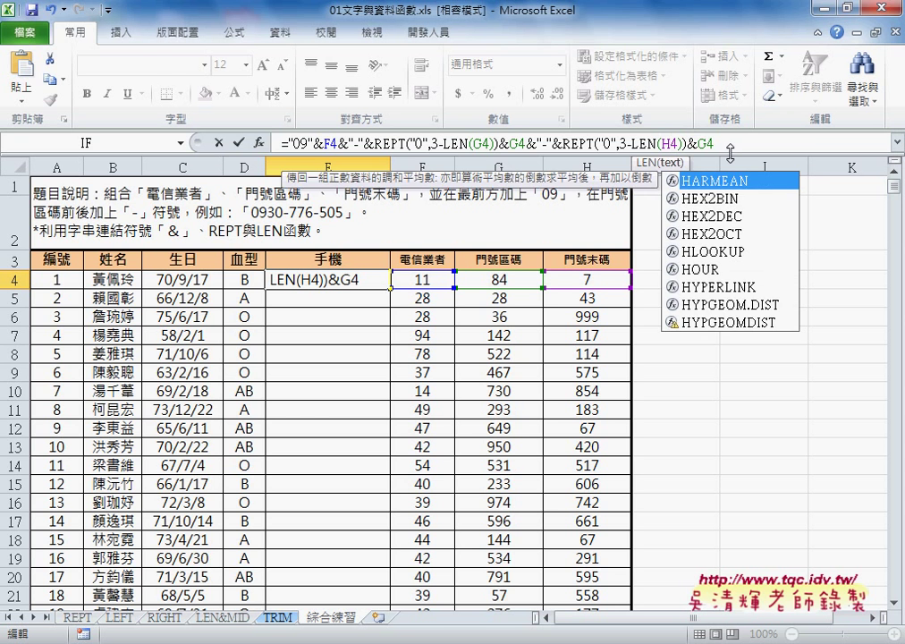
{"action": "left_click", "coordinate": [703, 146]}
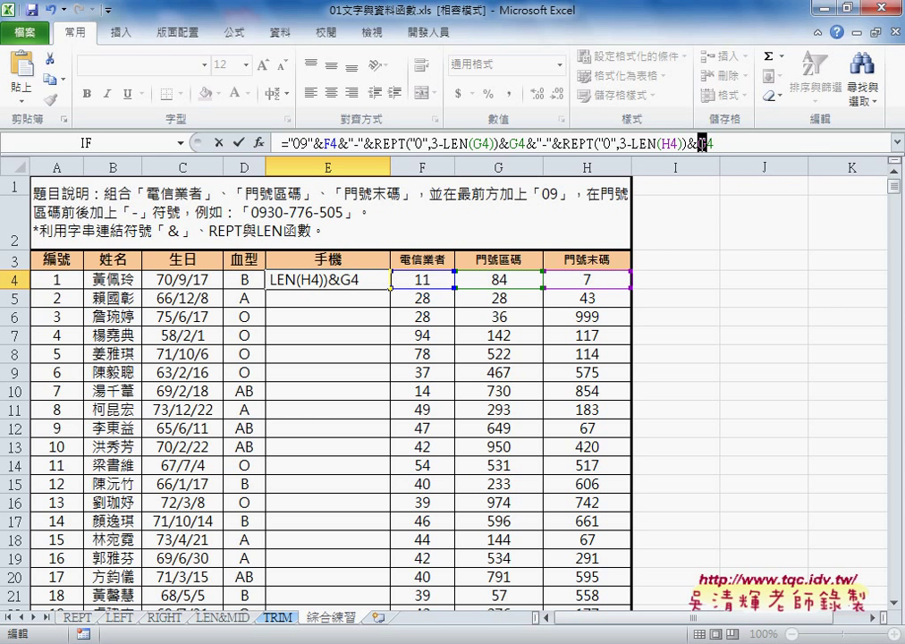
{"action": "type", "text": "H"}
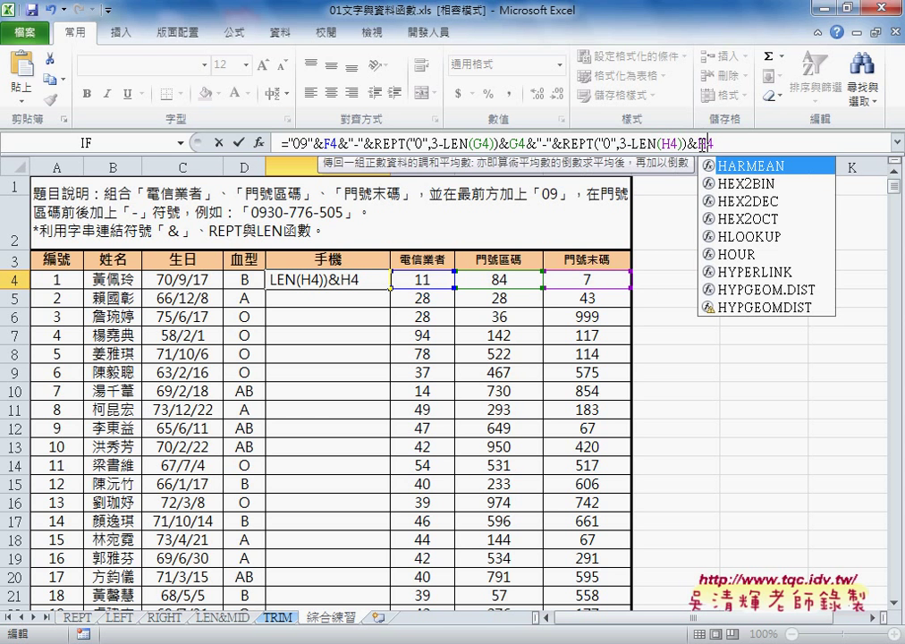
{"action": "left_click", "coordinate": [240, 143]}
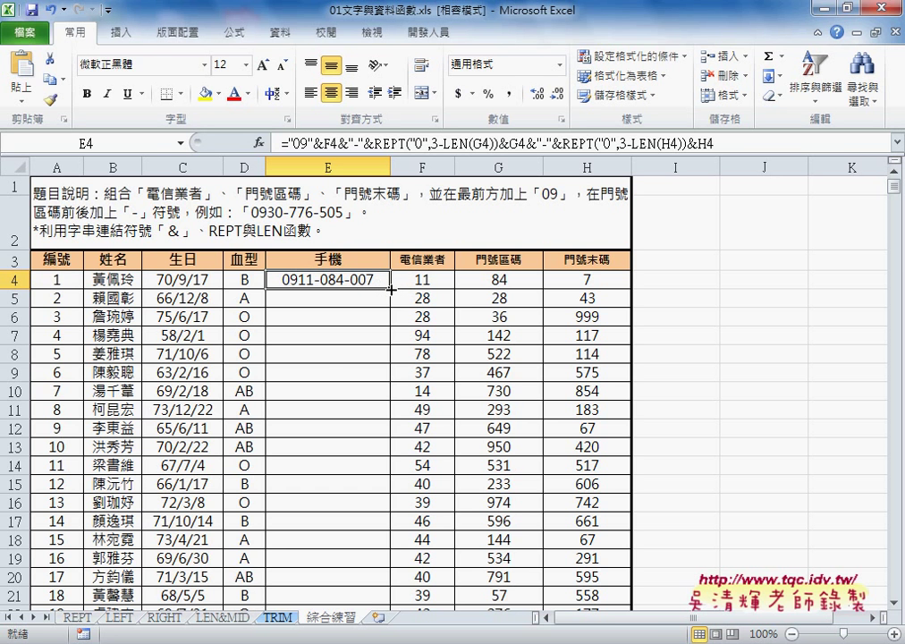
Step: Fill E4's formula down the mobile column, review its REPT padding, then switch to Chrome
{"action": "double_click", "coordinate": [391, 288]}
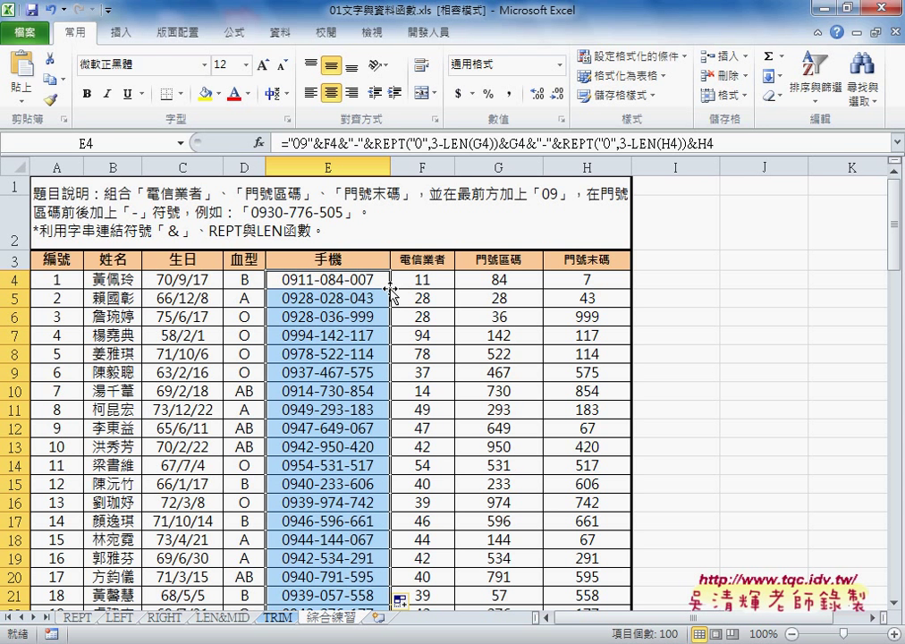
{"action": "left_click", "coordinate": [376, 143]}
{"action": "left_click_drag", "start_coordinate": [373, 143], "coordinate": [499, 144]}
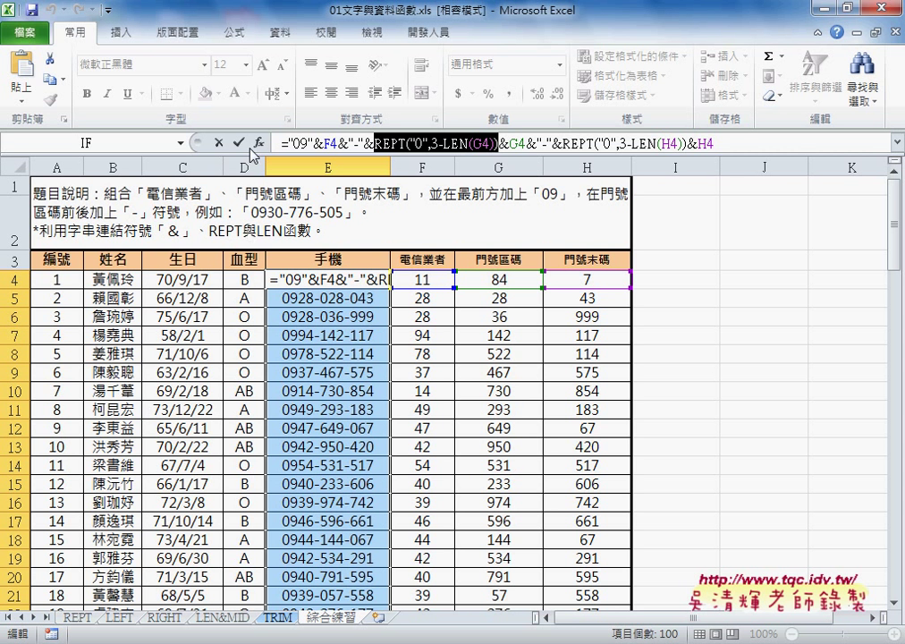
{"action": "key", "text": "Return"}
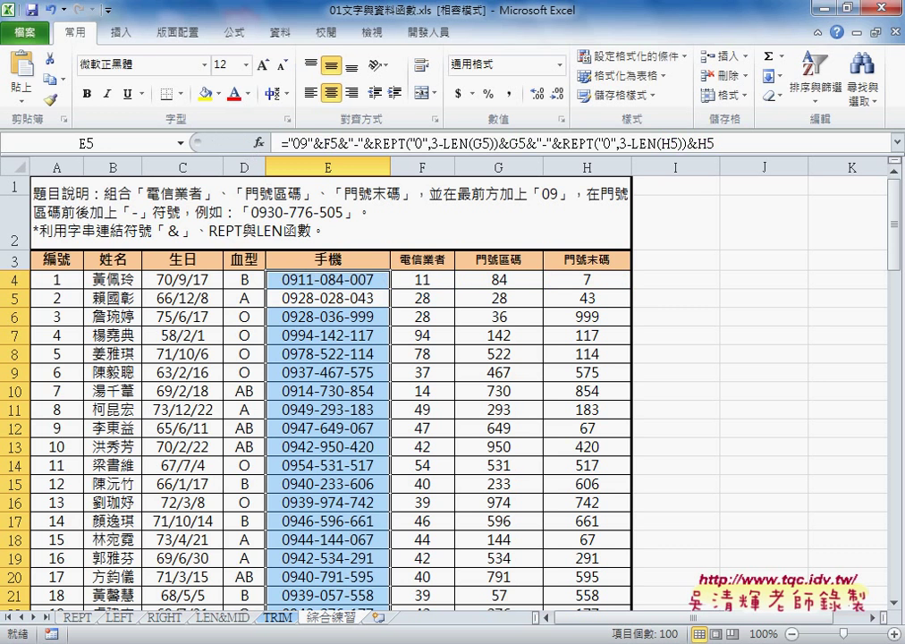
{"action": "left_click", "coordinate": [393, 616]}
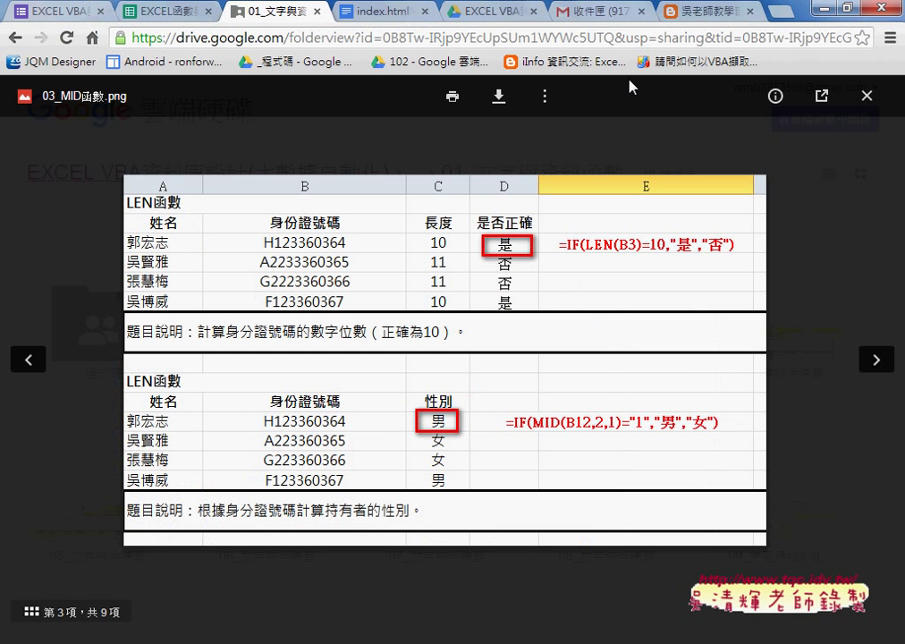